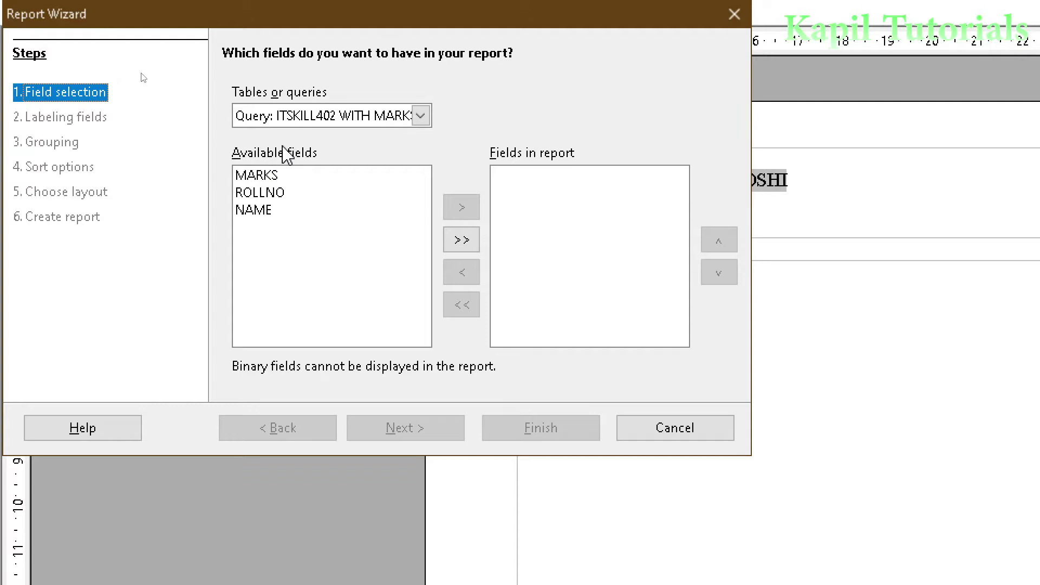
Step: Choose the ITSKILL402 table as the data source for the report
left_click_drag(170, 24, 265, 73)
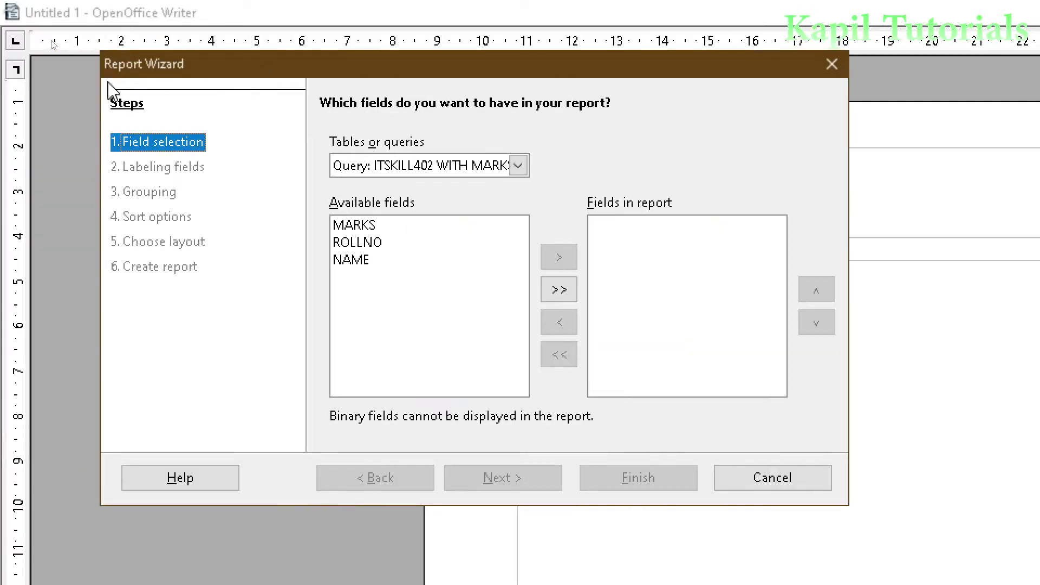
left_click(518, 166)
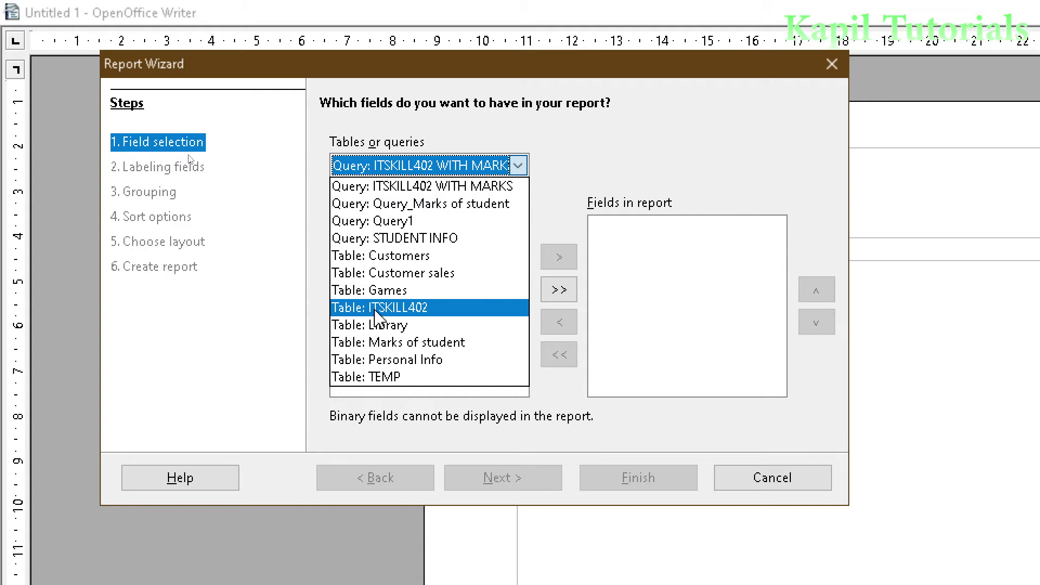
left_click(392, 314)
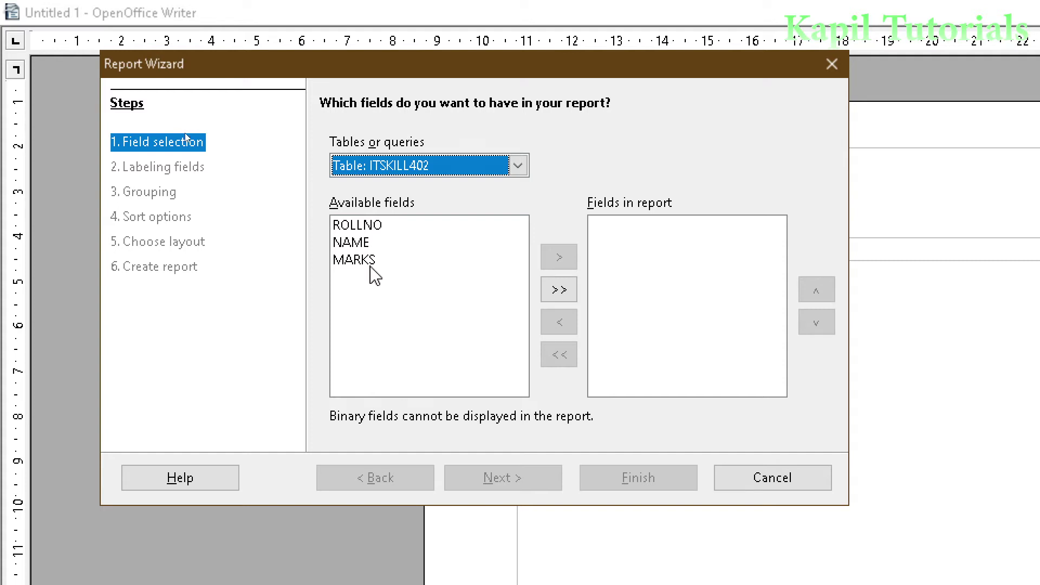
left_click(558, 291)
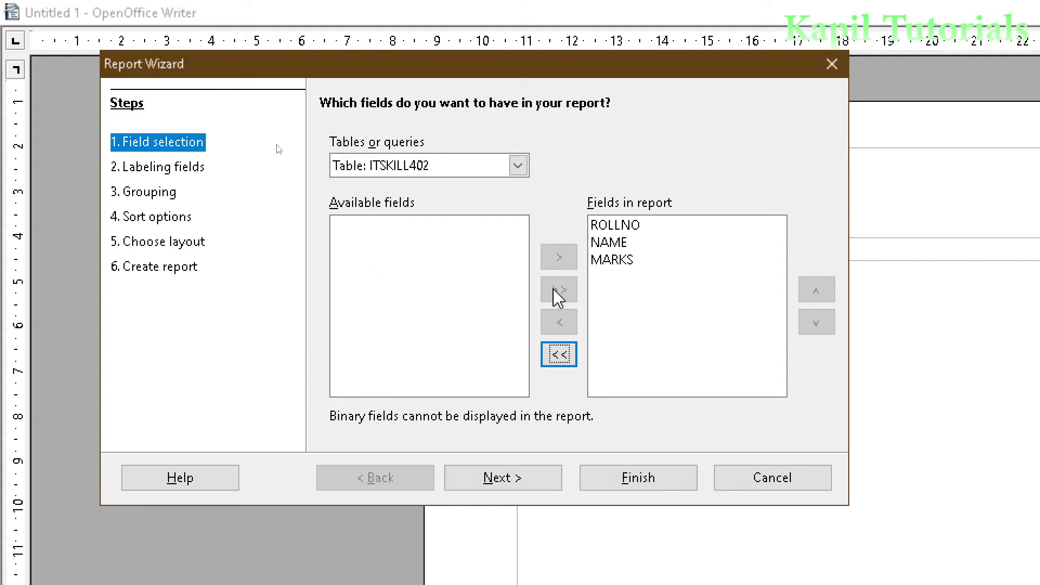
left_click(560, 355)
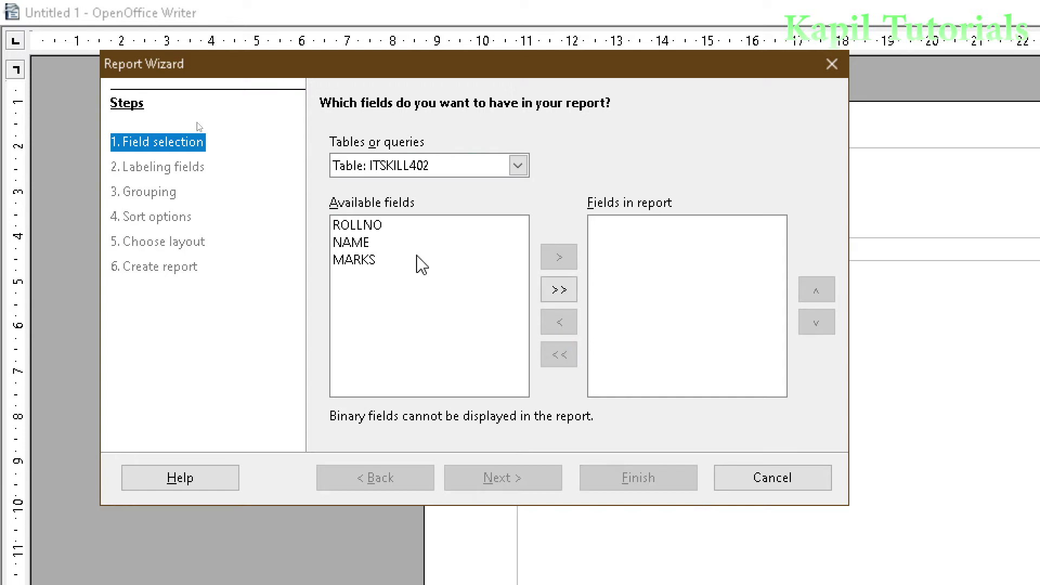
left_click(363, 227)
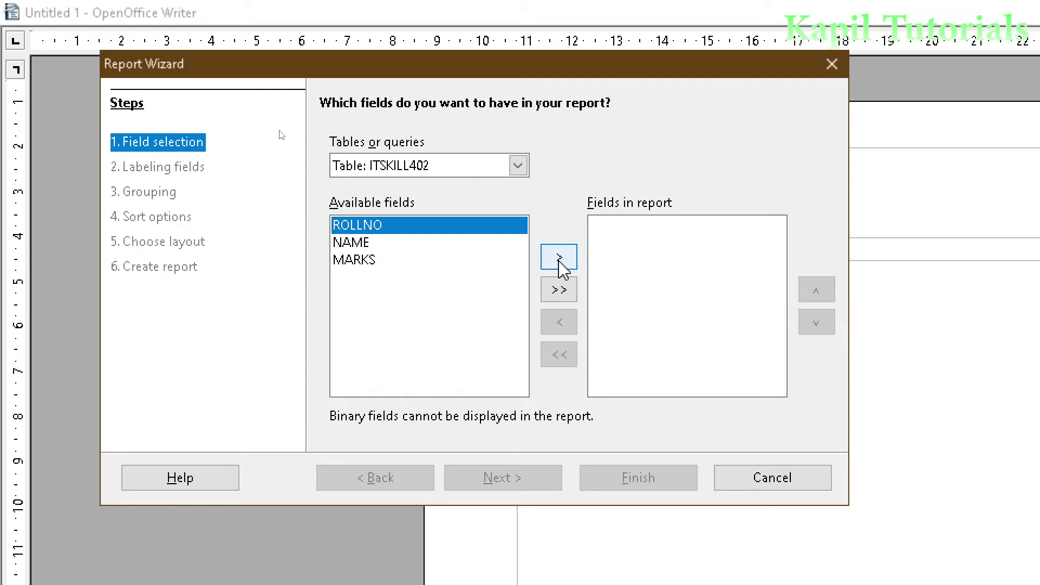
left_click(561, 263)
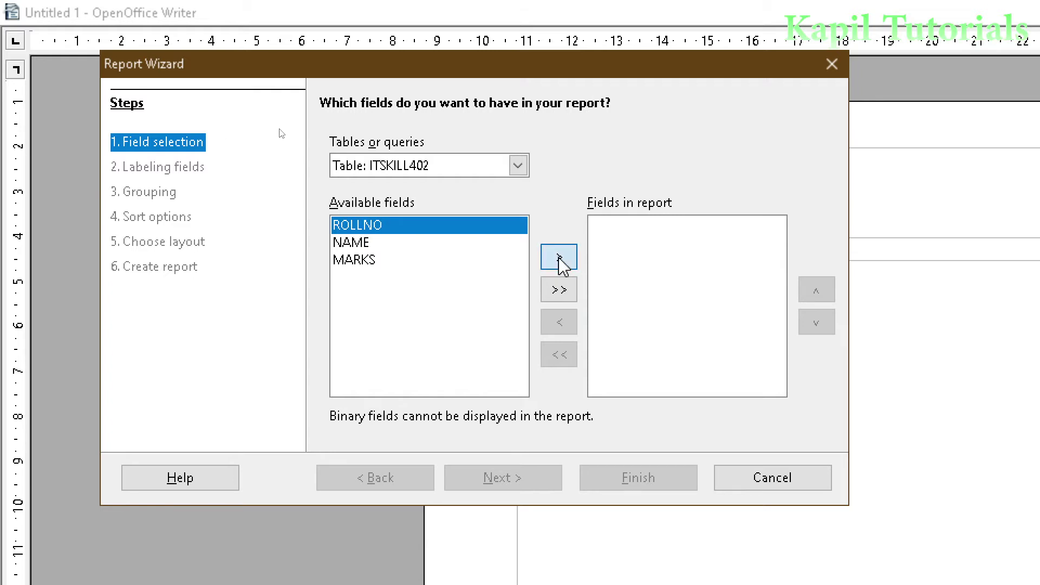
Step: Include the ROLLNO, NAME and MARKS fields in the report and label the ROLLNO field R_No
left_click(560, 297)
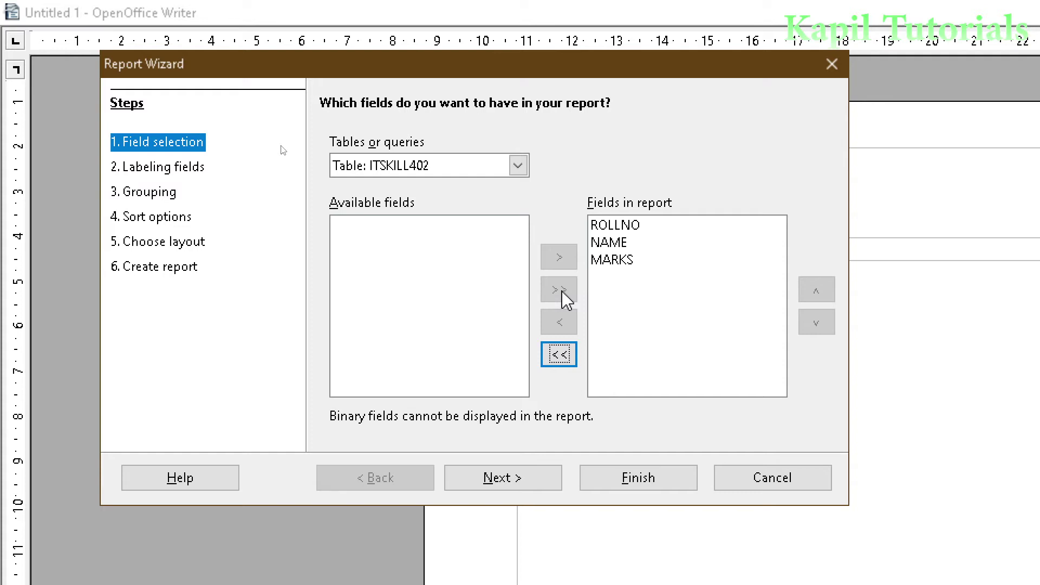
left_click(518, 479)
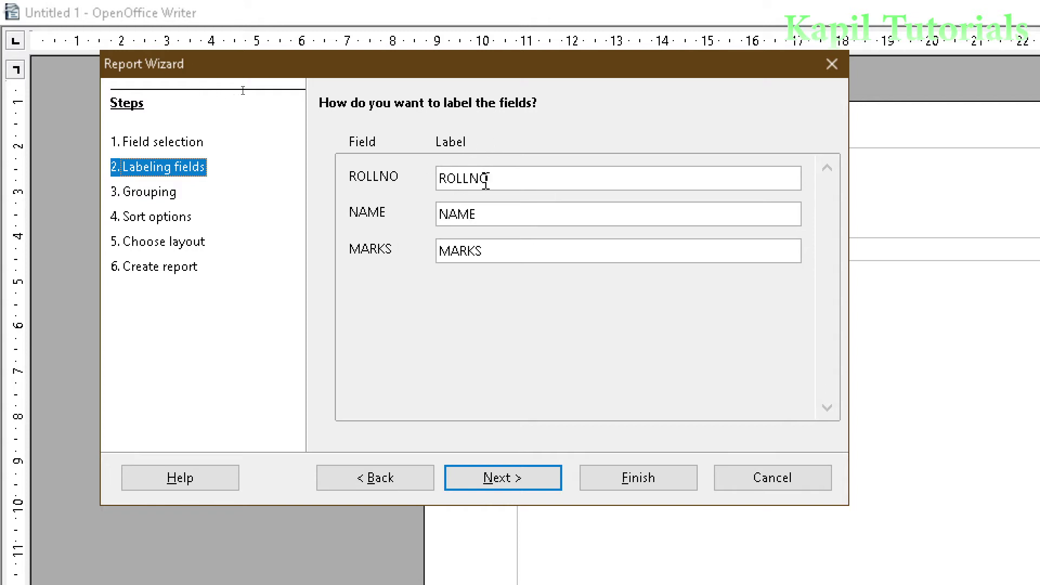
left_click_drag(497, 179, 440, 181)
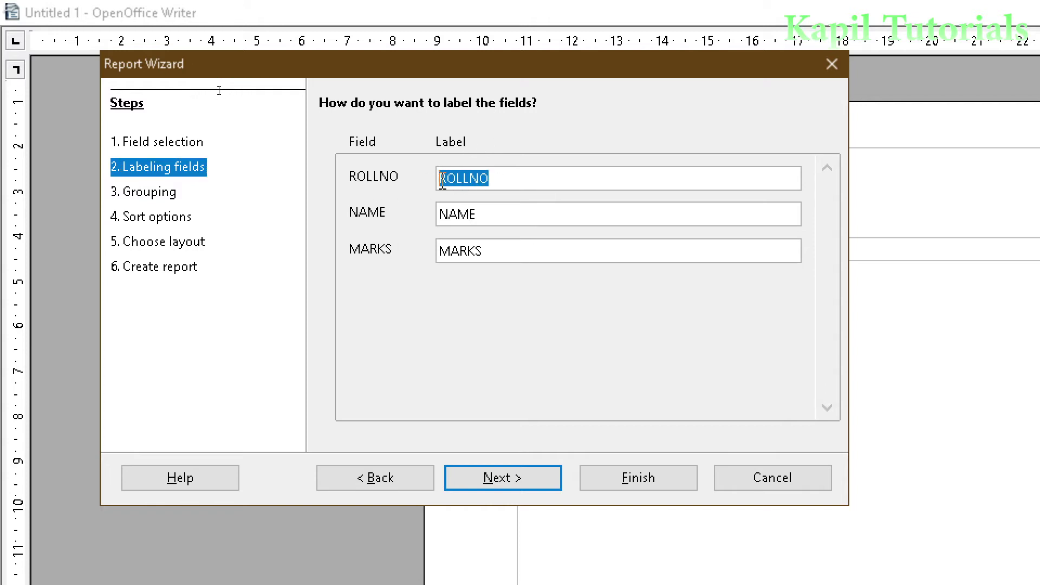
type("R")
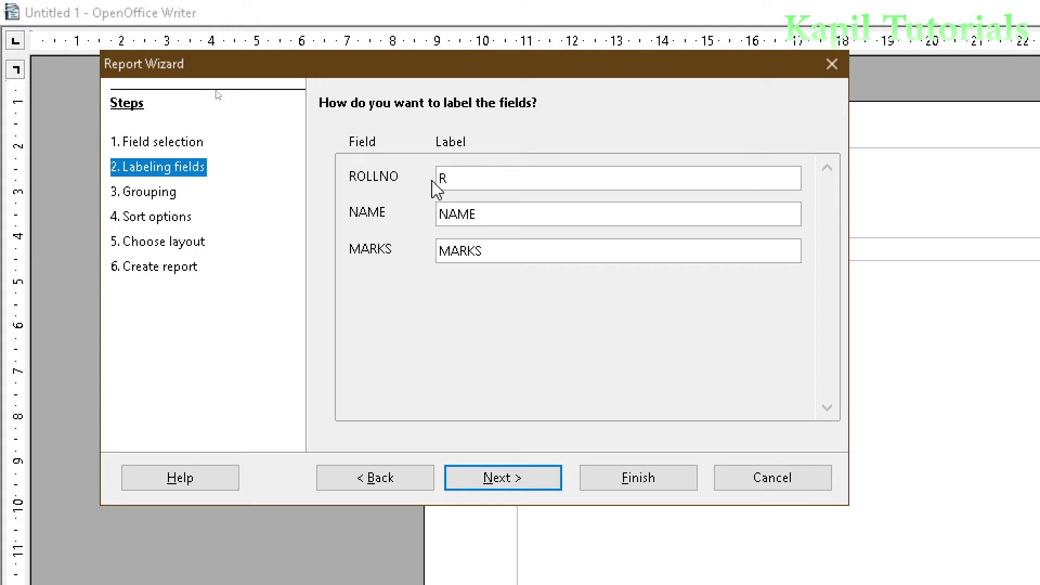
type("_No")
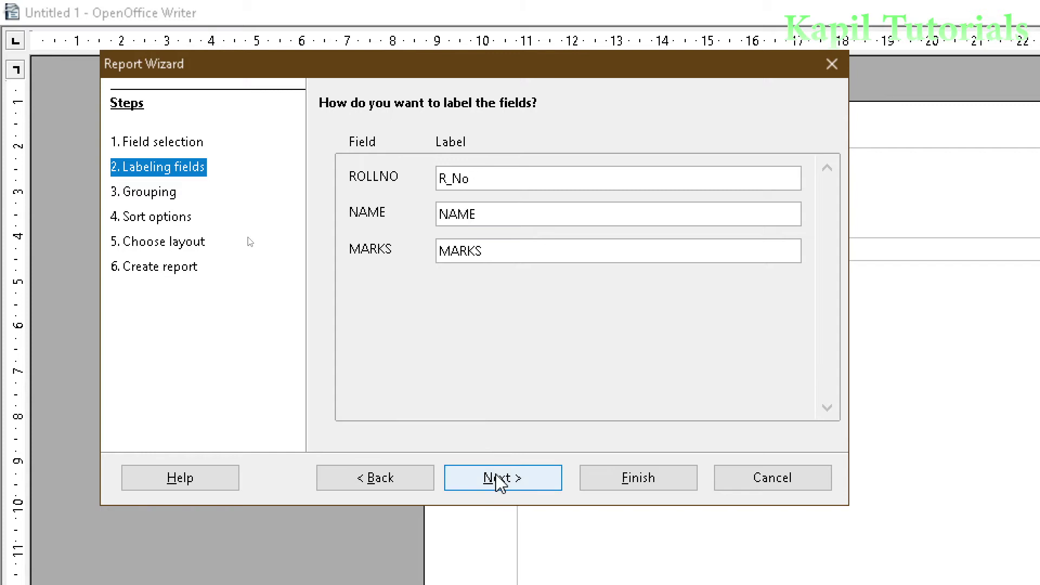
left_click(499, 479)
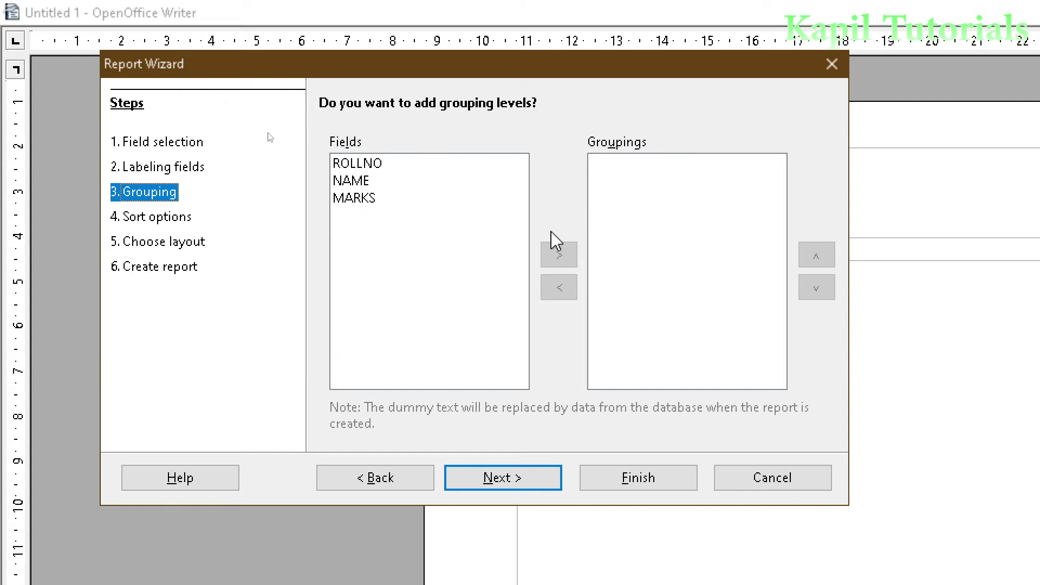
Step: Leave the report without grouping levels and sort its data by MARKS, then by ROLLNO, both ascending
left_click(514, 485)
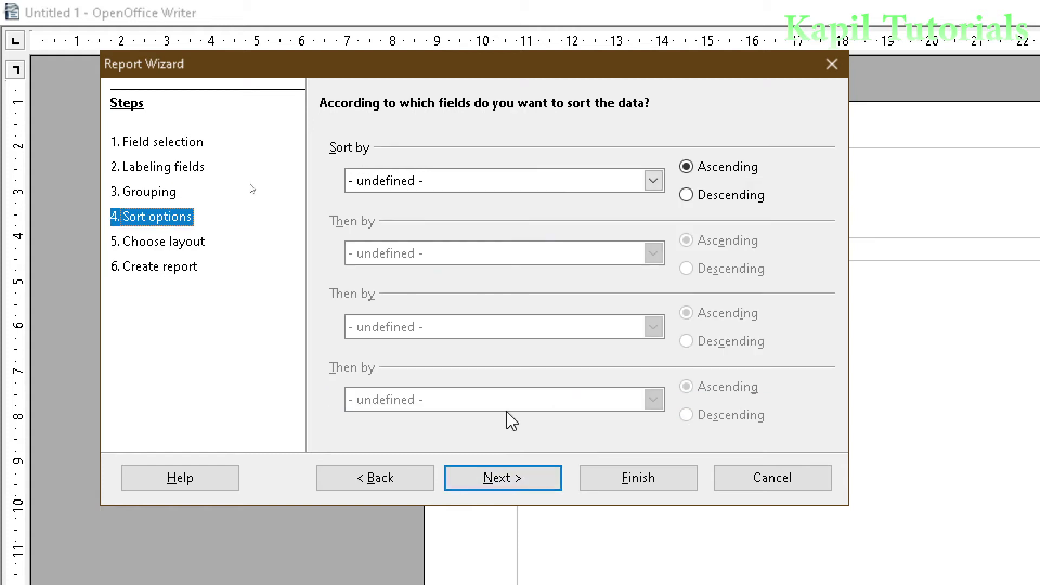
left_click(652, 183)
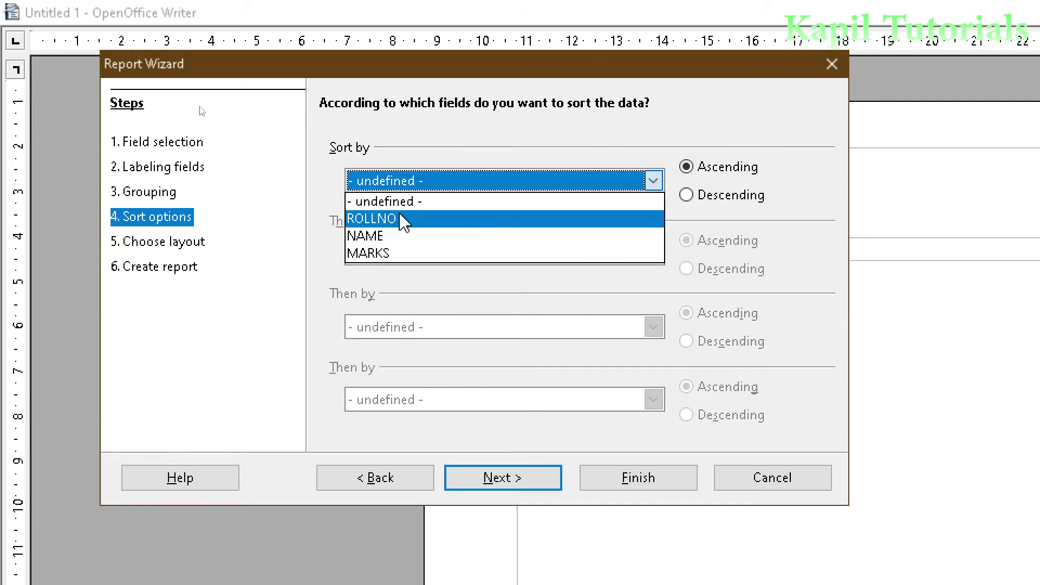
left_click(401, 255)
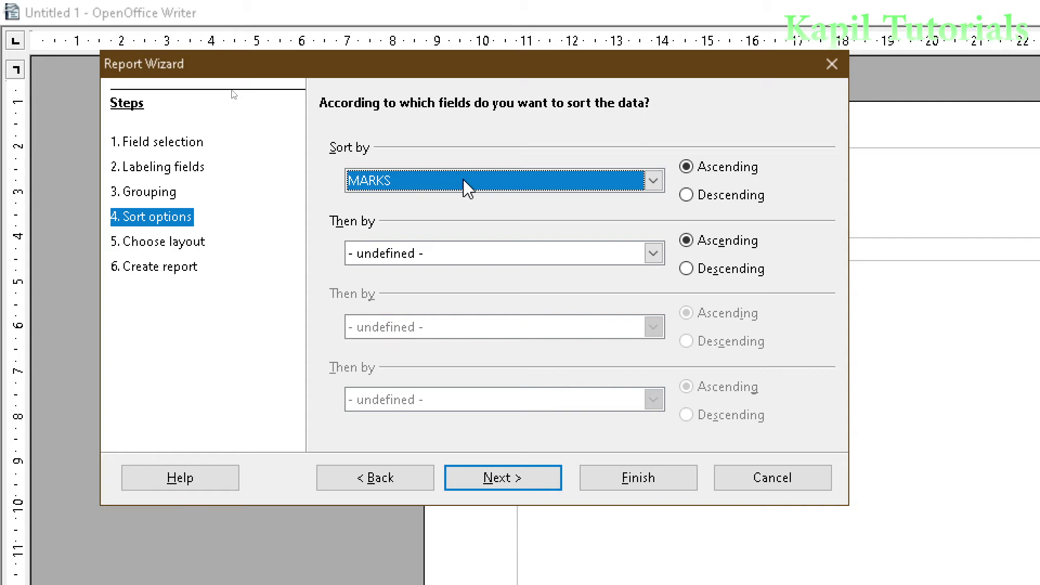
left_click(653, 253)
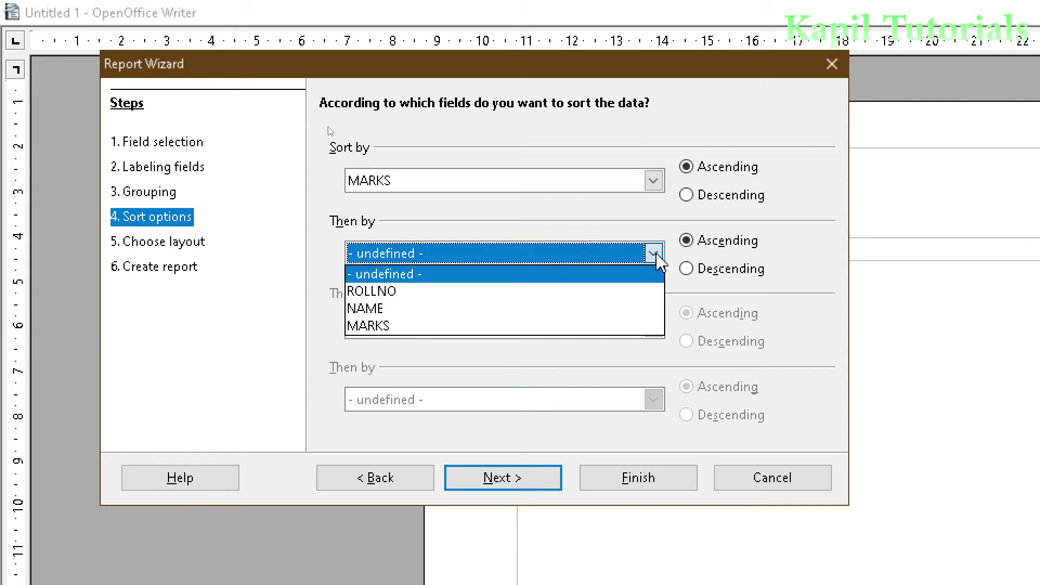
left_click(393, 295)
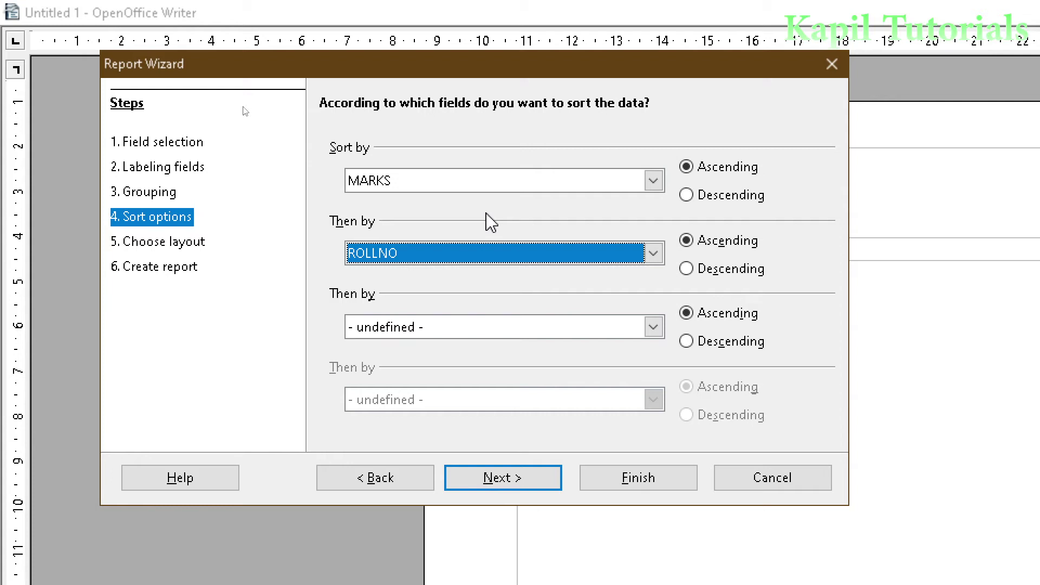
left_click(513, 481)
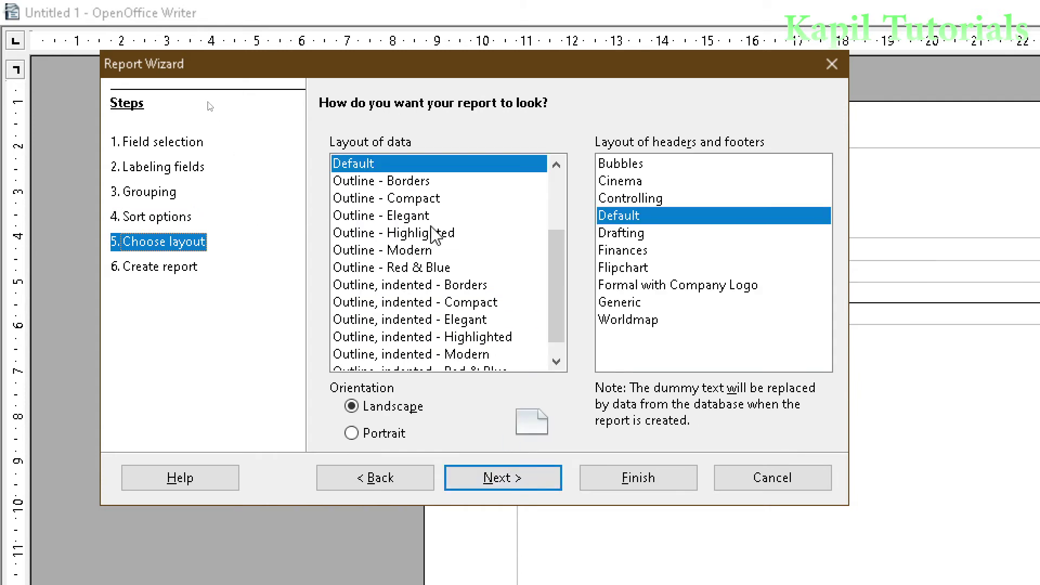
Step: Preview the outline and indented outline data layouts on the report page and choose Outline - Elegant
left_click_drag(368, 67, 499, 93)
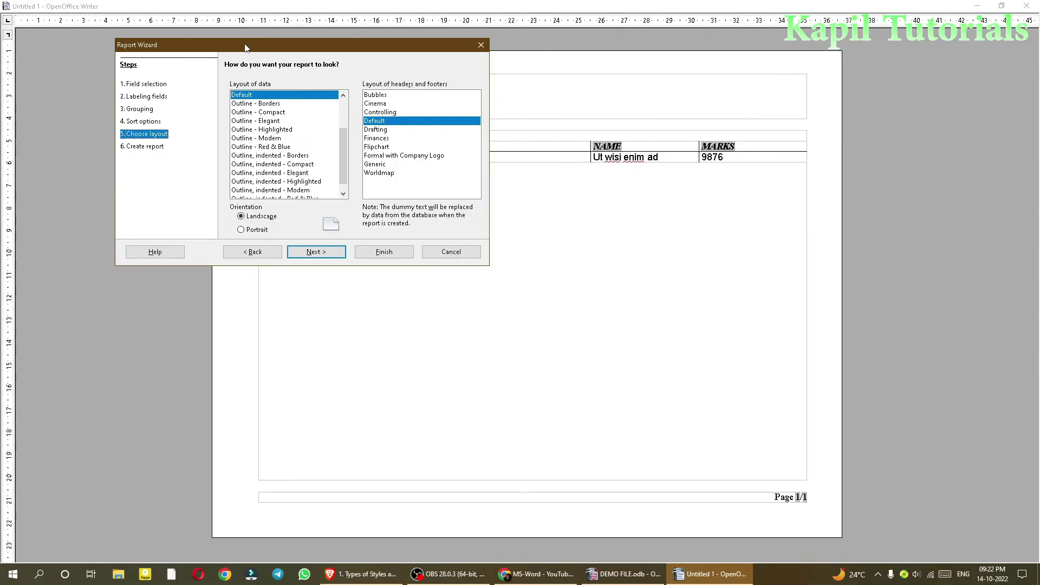
left_click_drag(245, 48, 461, 227)
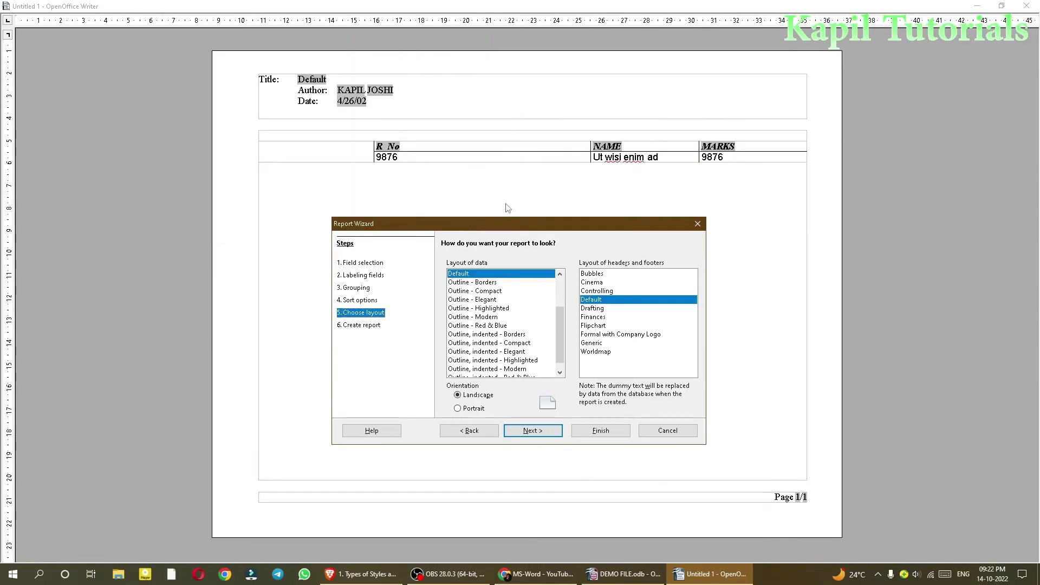
left_click(473, 282)
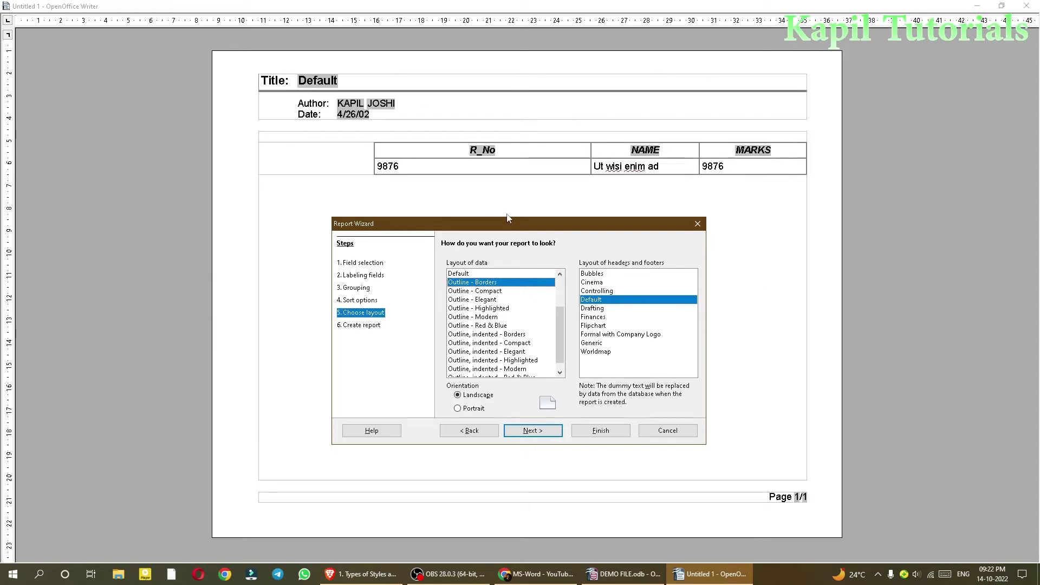
left_click(474, 291)
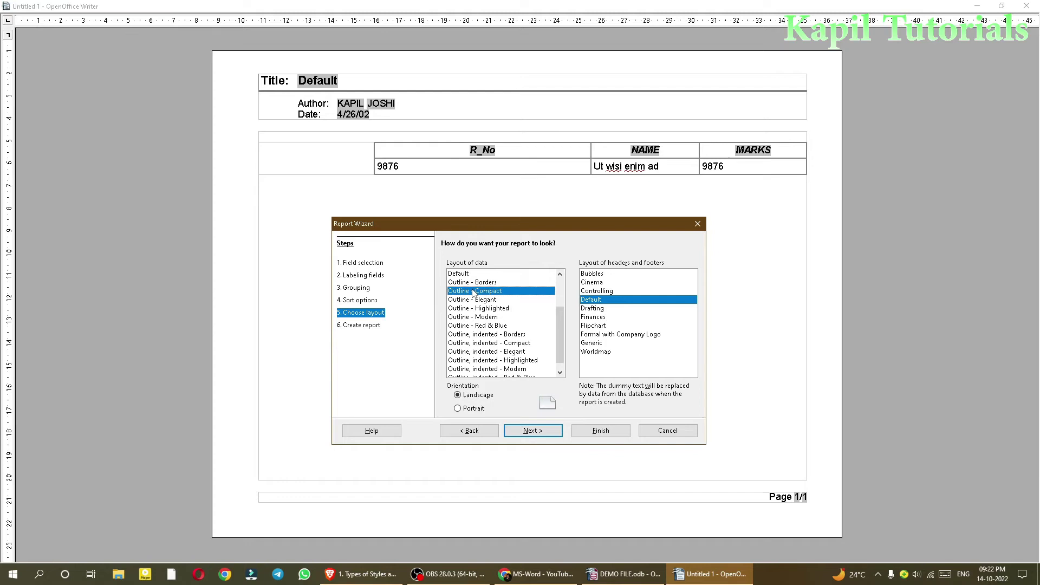
left_click(470, 301)
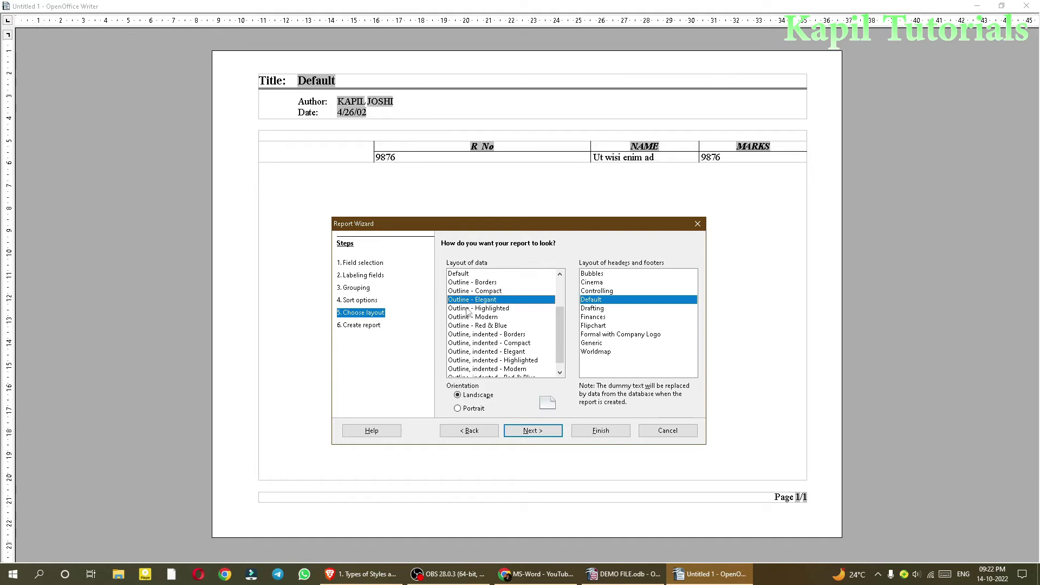
left_click(468, 309)
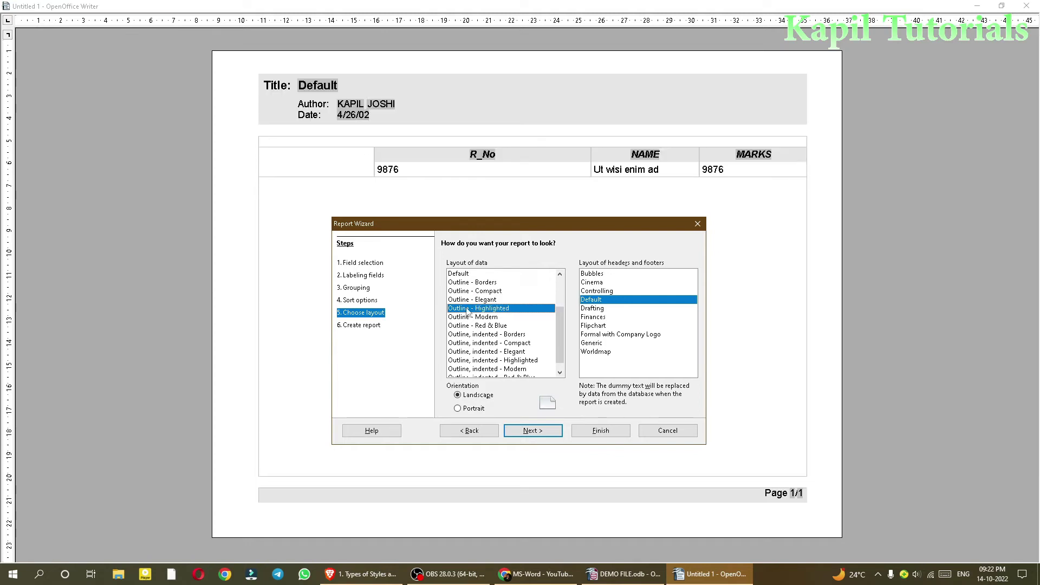
left_click(467, 317)
left_click(467, 326)
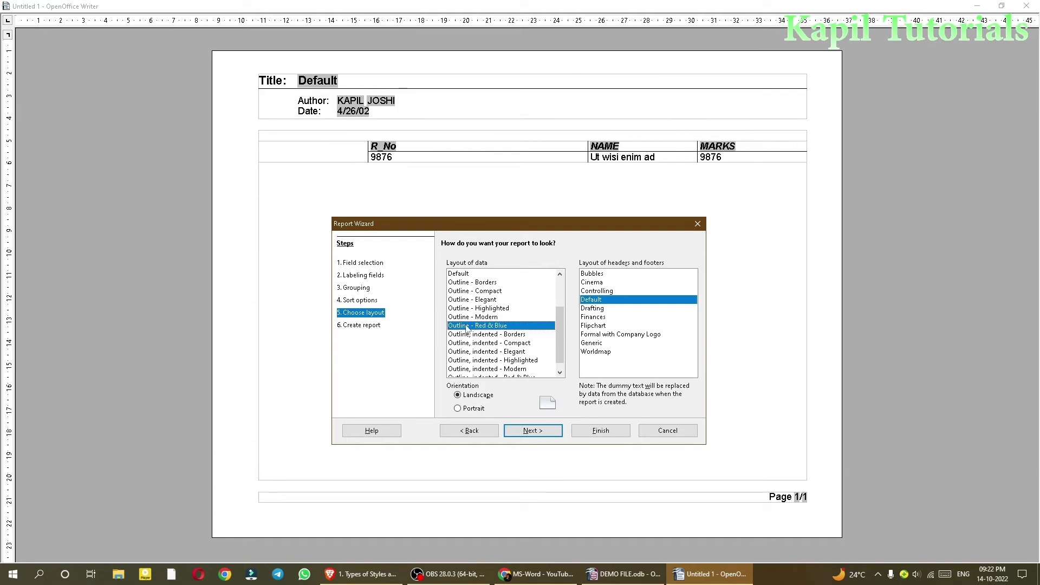
left_click(467, 335)
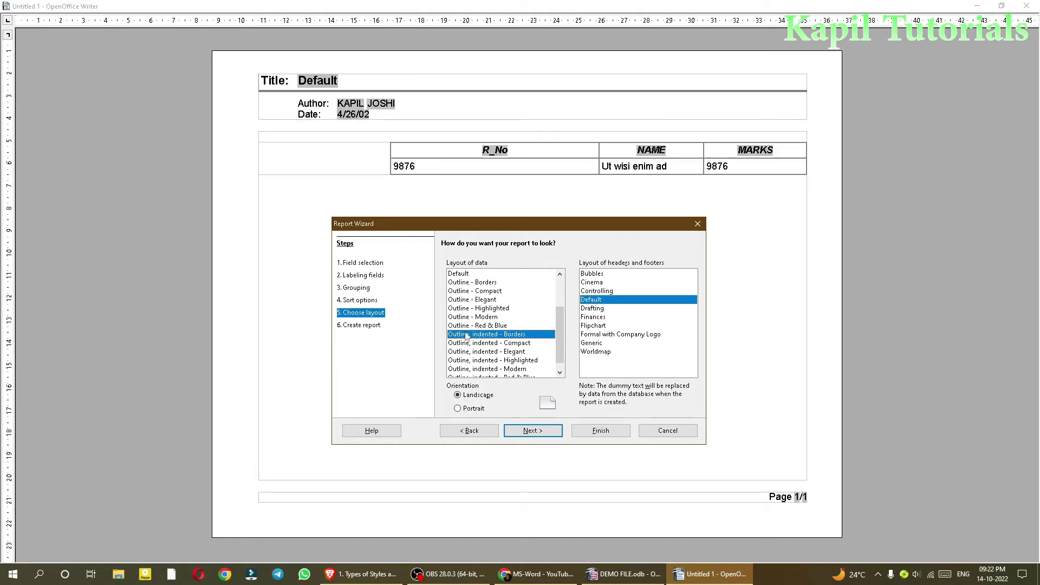
left_click(466, 344)
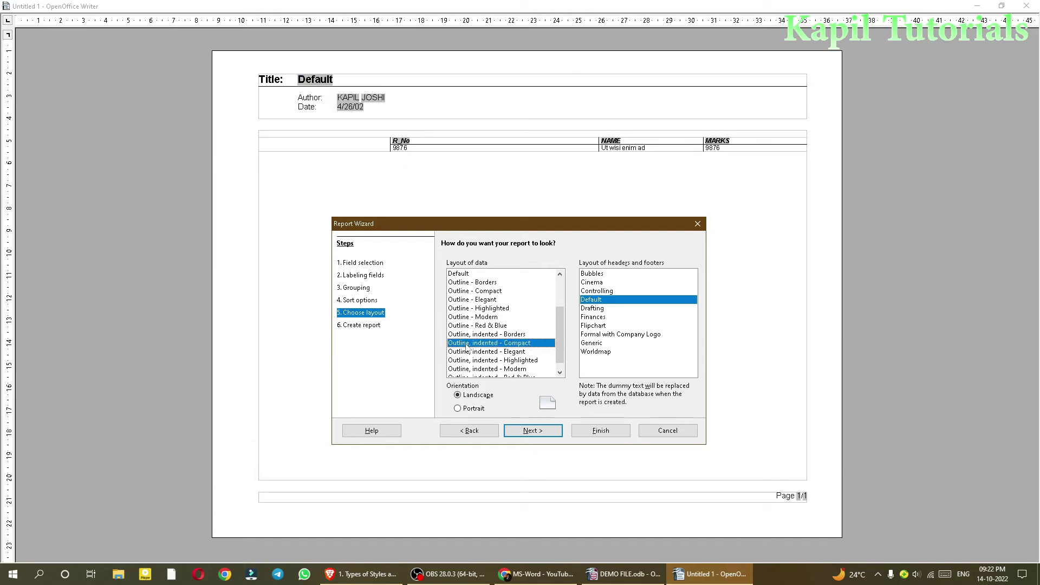
left_click(469, 353)
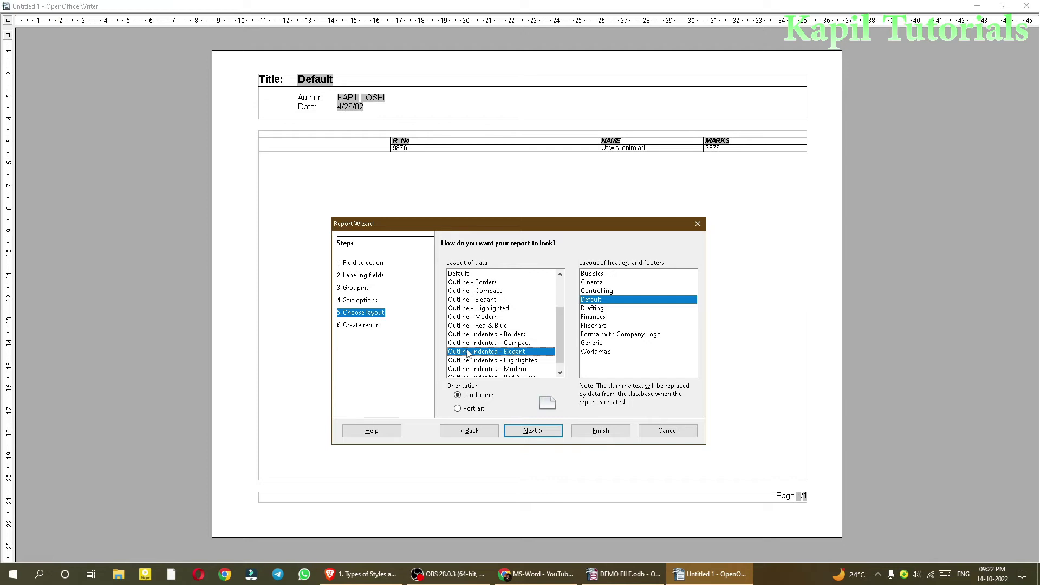
left_click(476, 301)
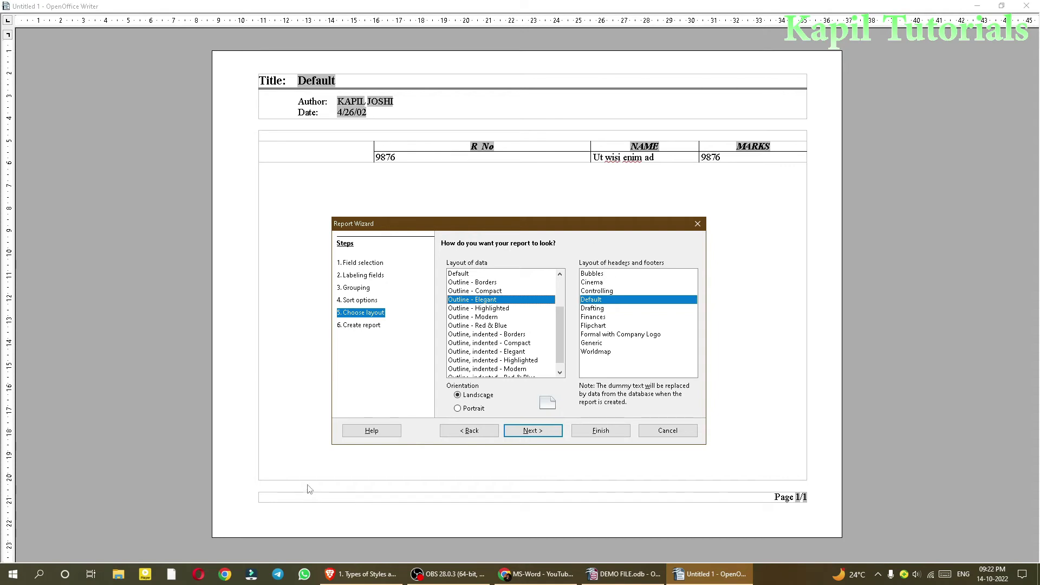
Step: Preview the header and footer layouts from Bubbles through Finances and choose Flipchart
left_click(593, 277)
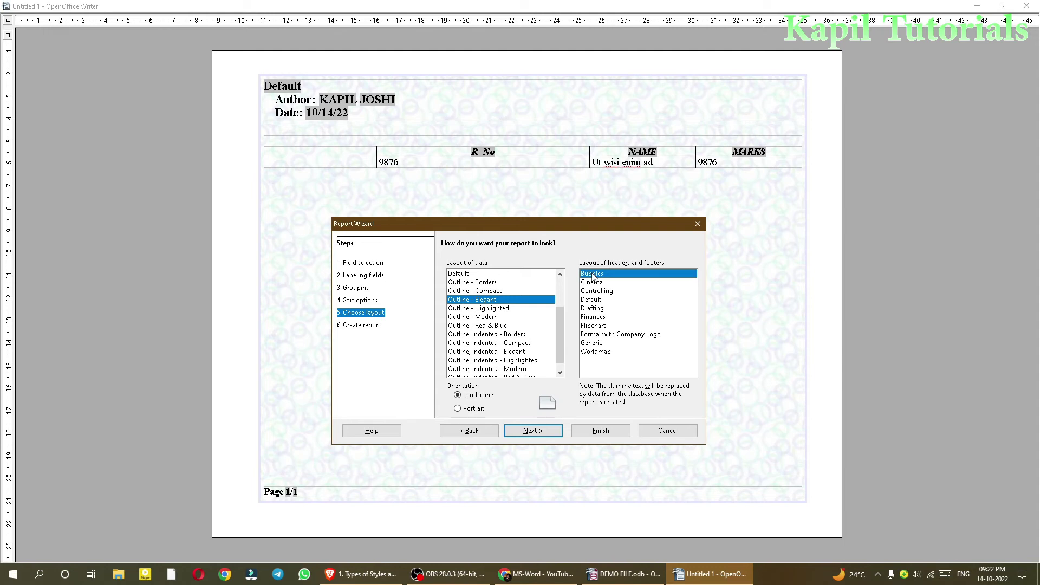
left_click(591, 286)
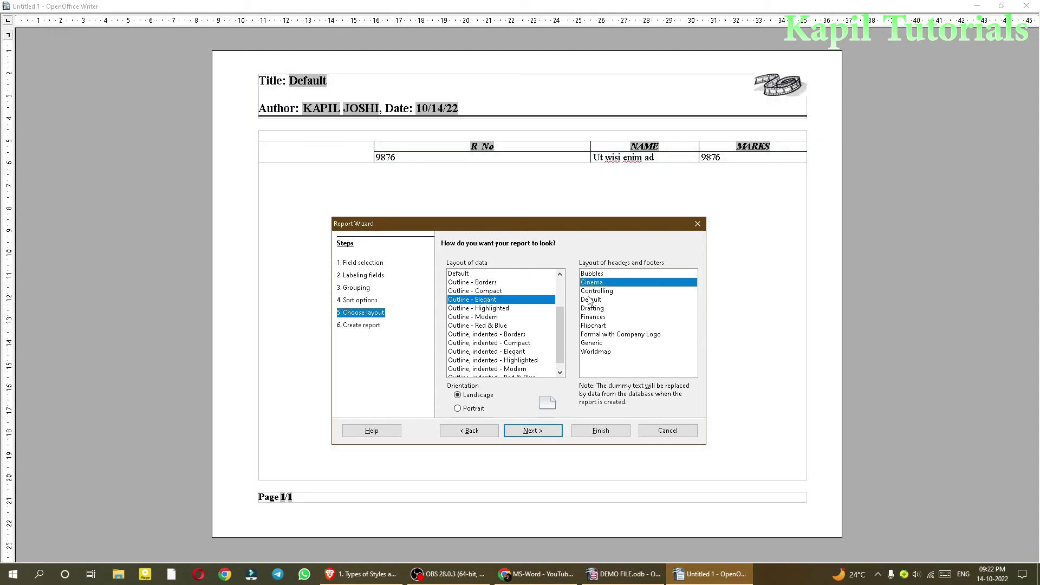
left_click(590, 293)
left_click(588, 301)
left_click(588, 308)
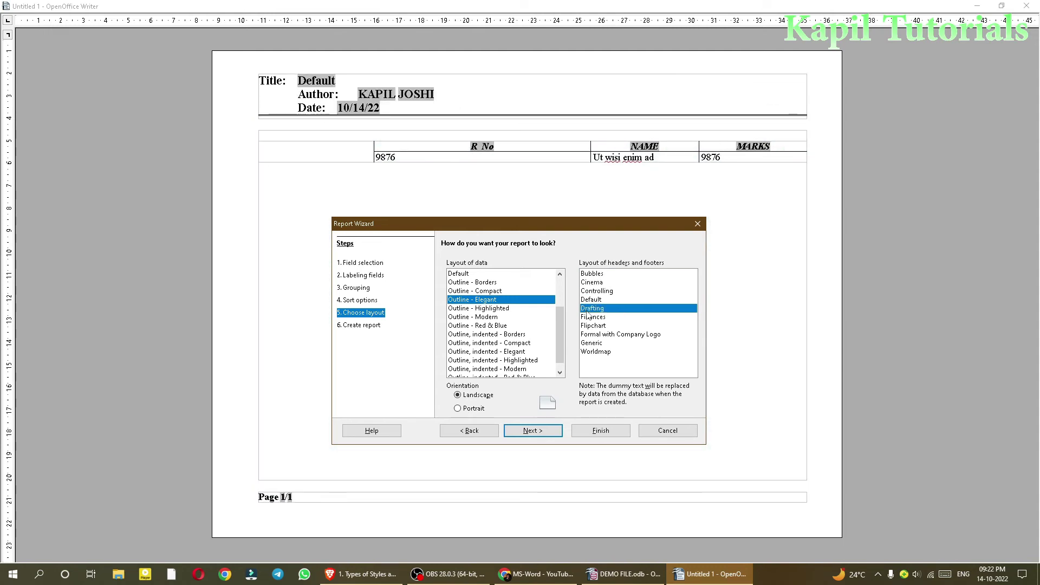
left_click(589, 319)
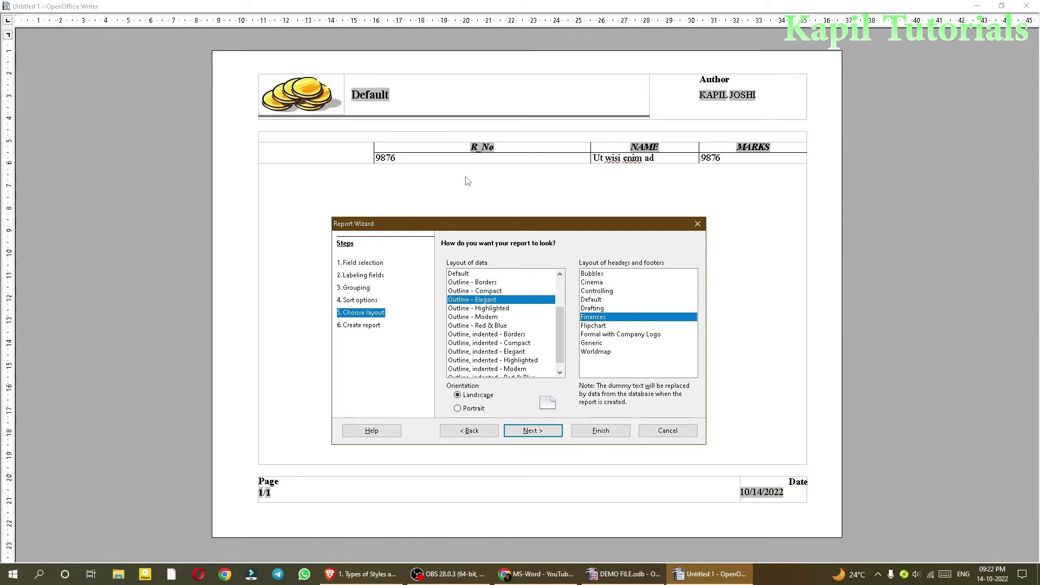
left_click(603, 326)
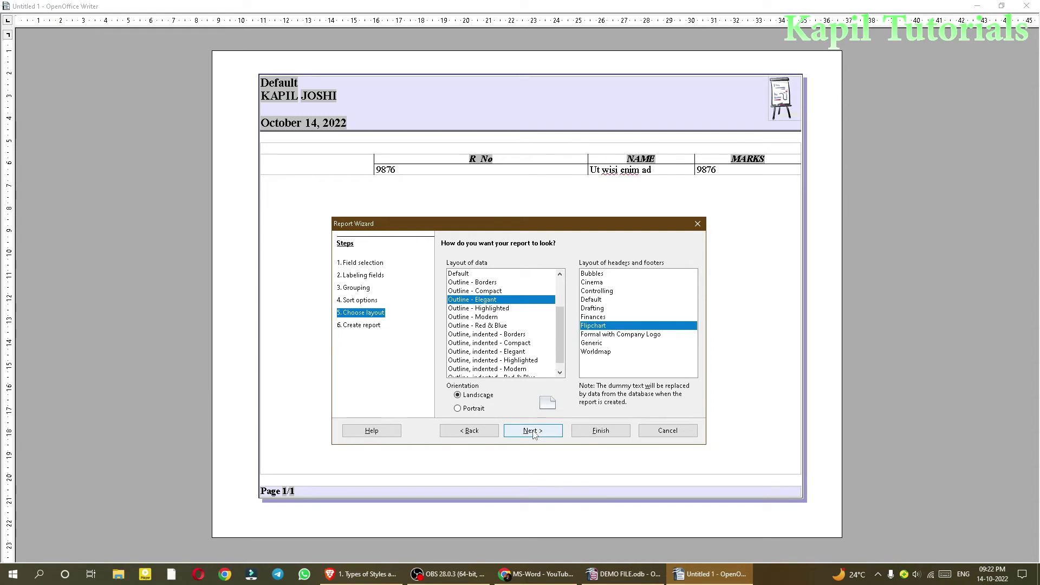
Step: Preview the report page in portrait, set its orientation back to Landscape, and proceed to the report creation settings
left_click(458, 409)
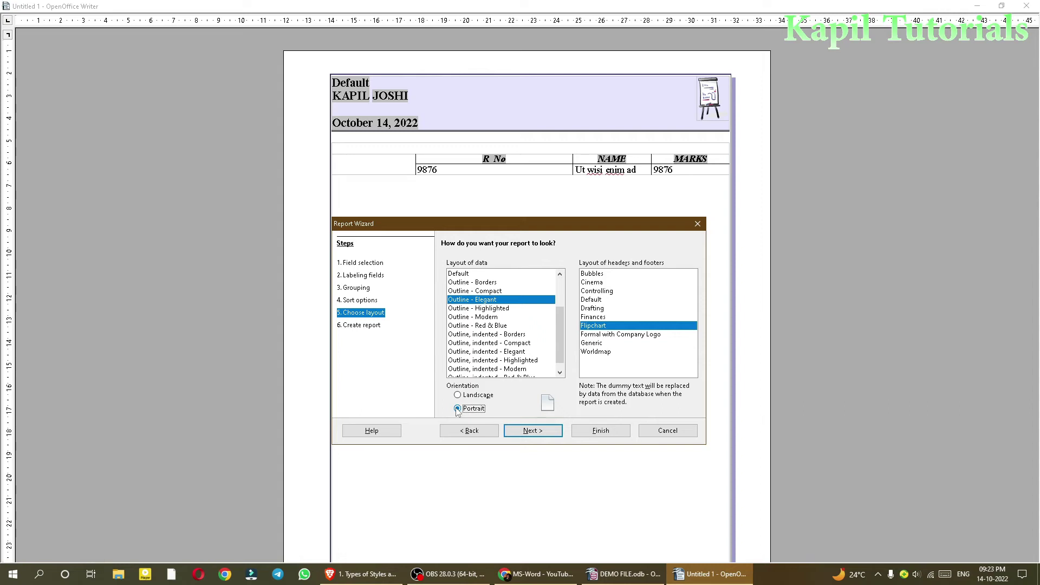
left_click(461, 396)
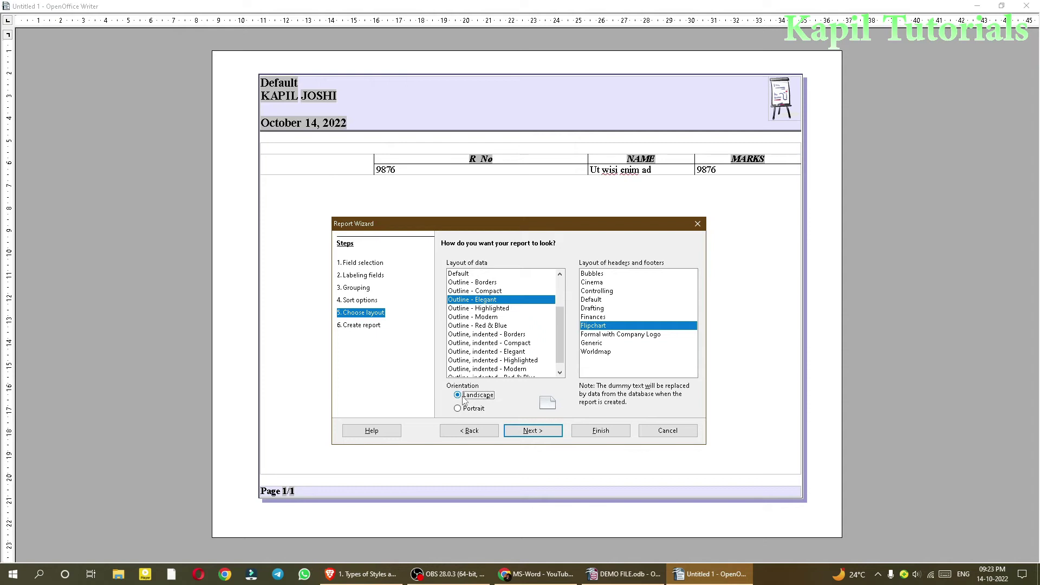
left_click(533, 431)
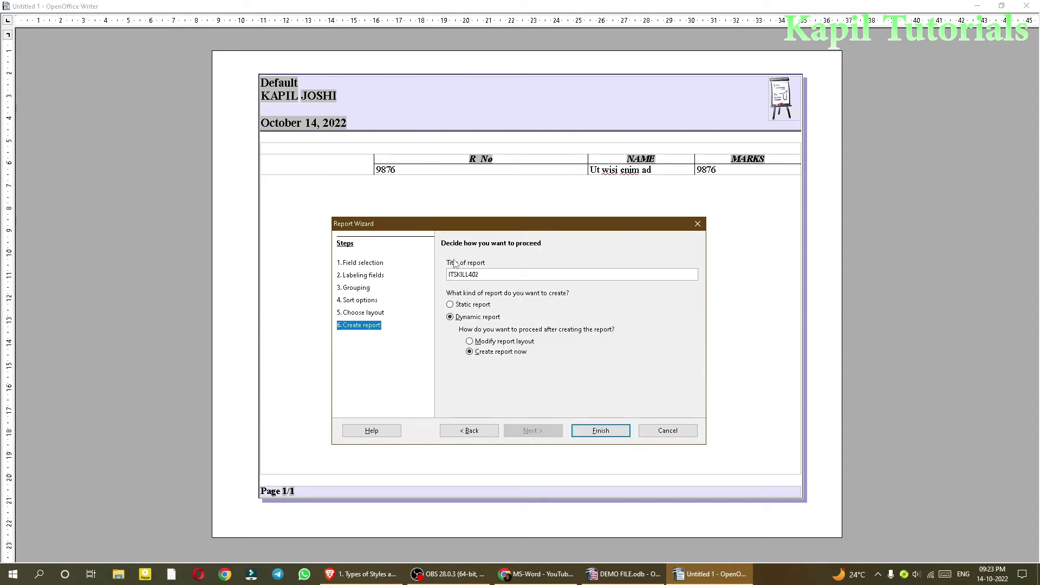
Step: Replace the default report title with "Report of the Students"
left_click_drag(489, 276, 446, 274)
left_click(487, 277)
left_click_drag(488, 276, 448, 275)
type("Report of the Students")
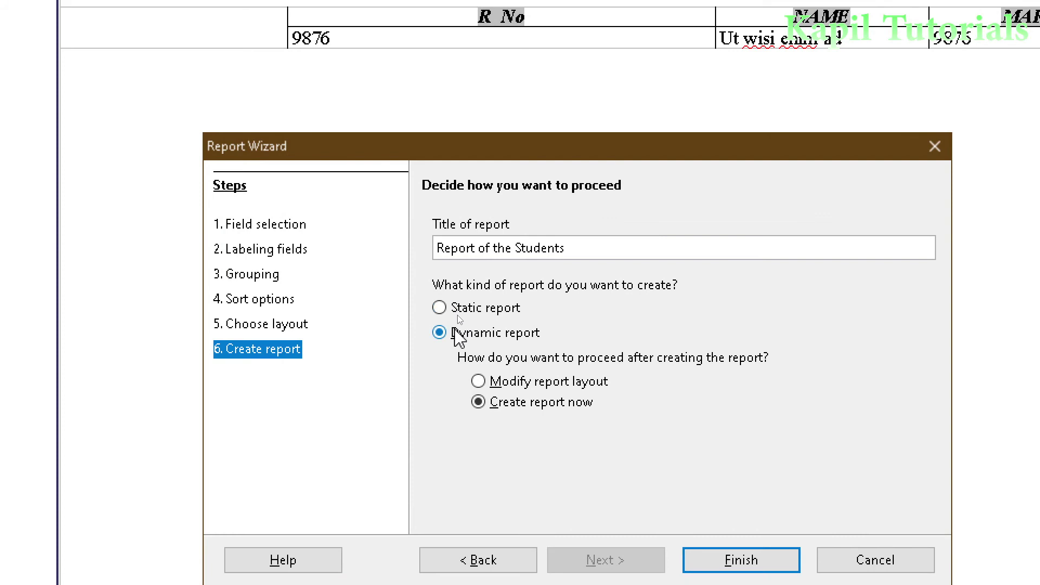
Step: Compare the static and dynamic report types, keep Dynamic report with Create report now, and generate the report
left_click(439, 308)
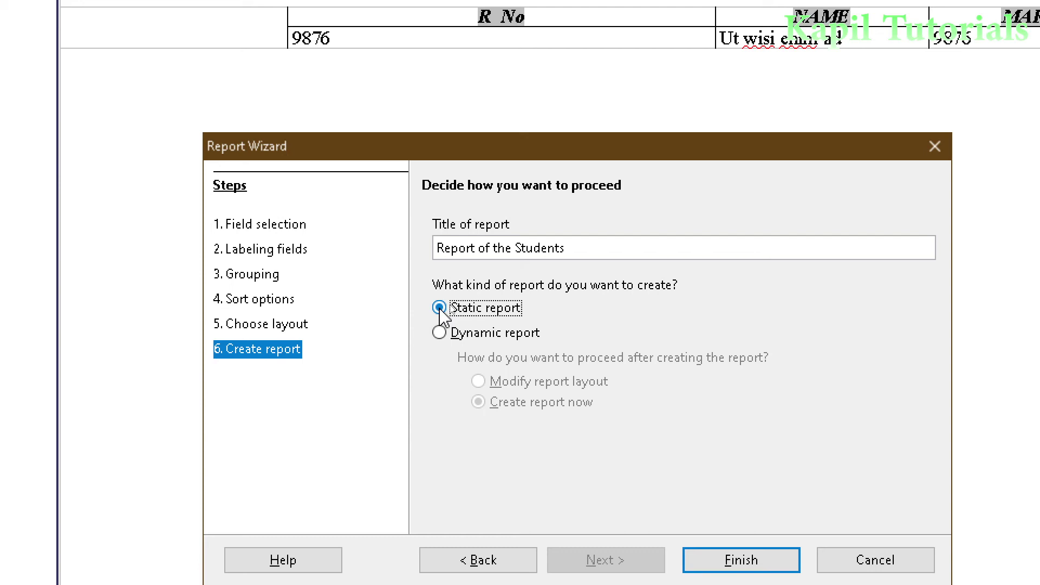
left_click(440, 335)
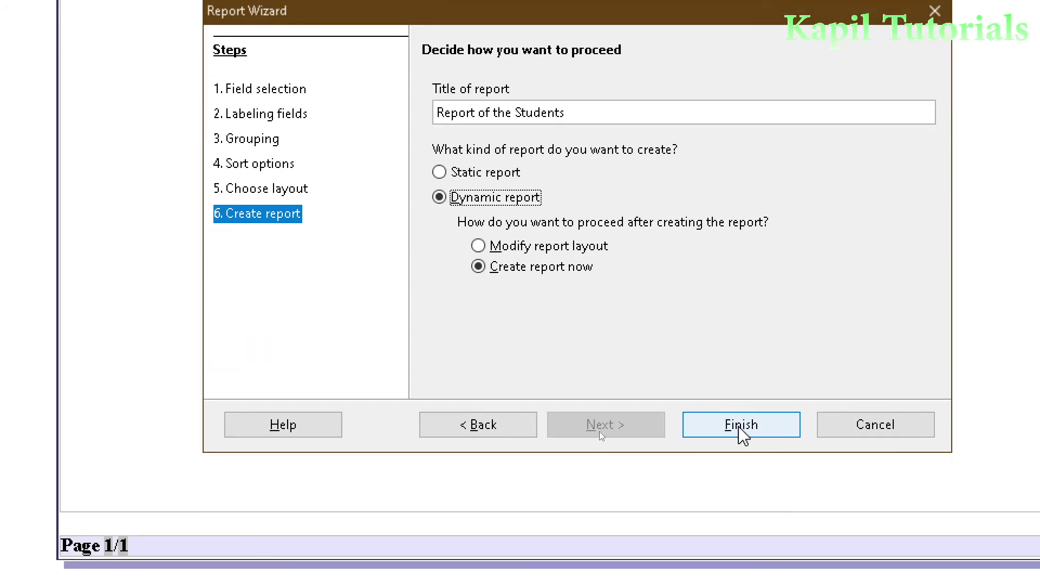
left_click(740, 428)
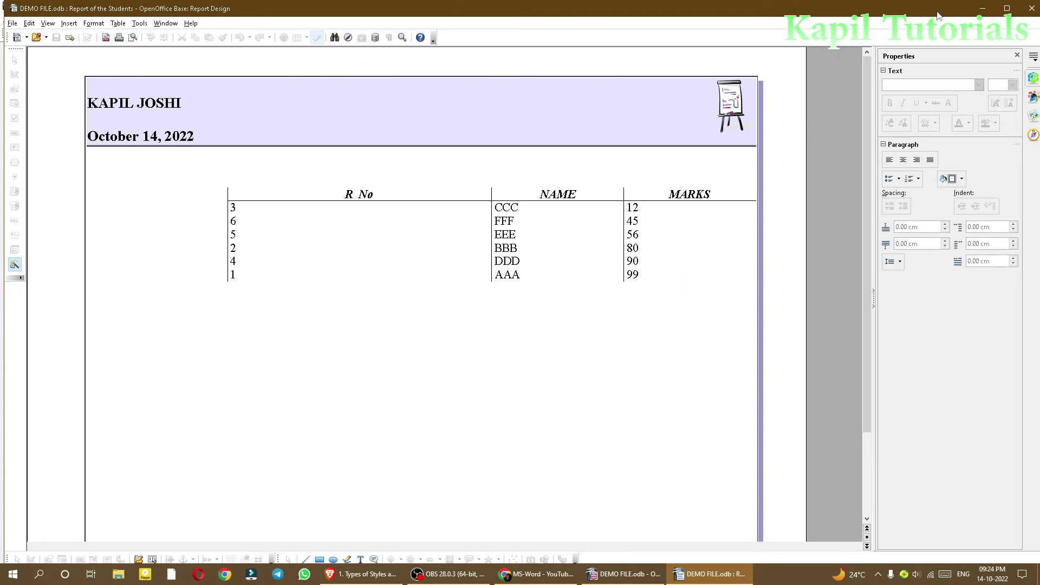
Step: Close the generated report, reopen Report of the Students from the saved reports to check its records, and close it again
left_click(1031, 9)
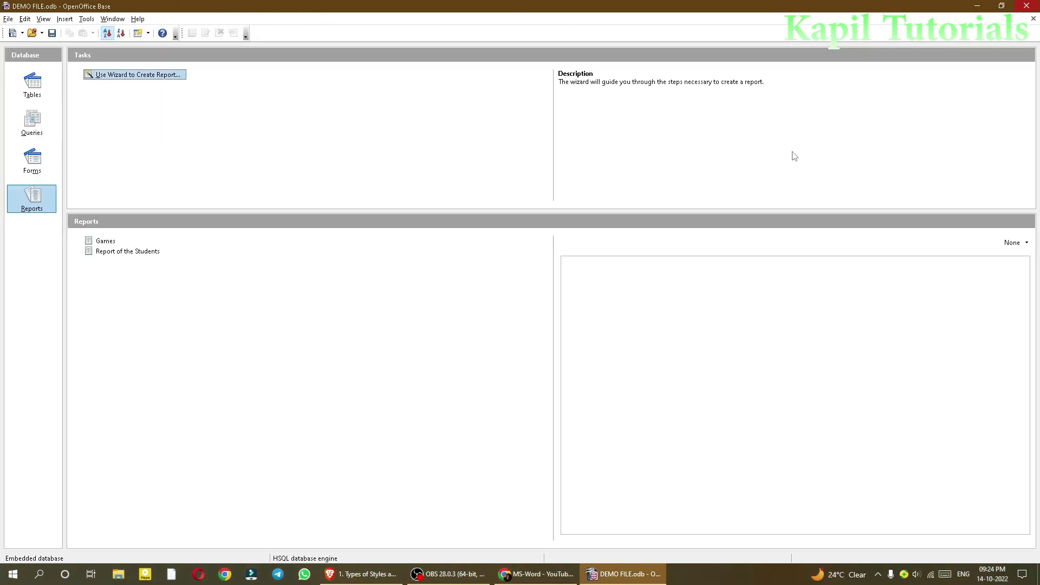
double_click(135, 253)
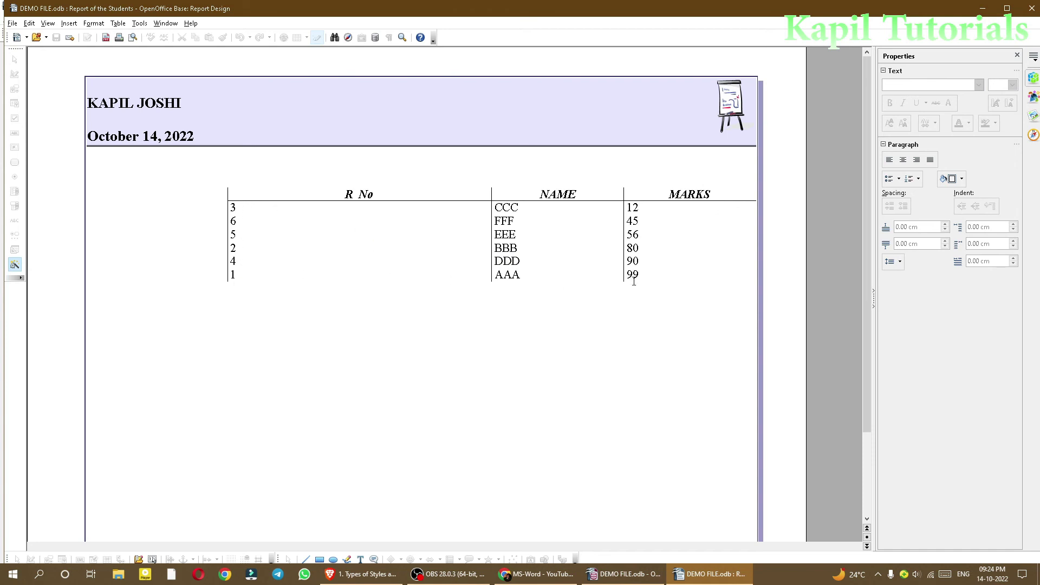
left_click(1032, 8)
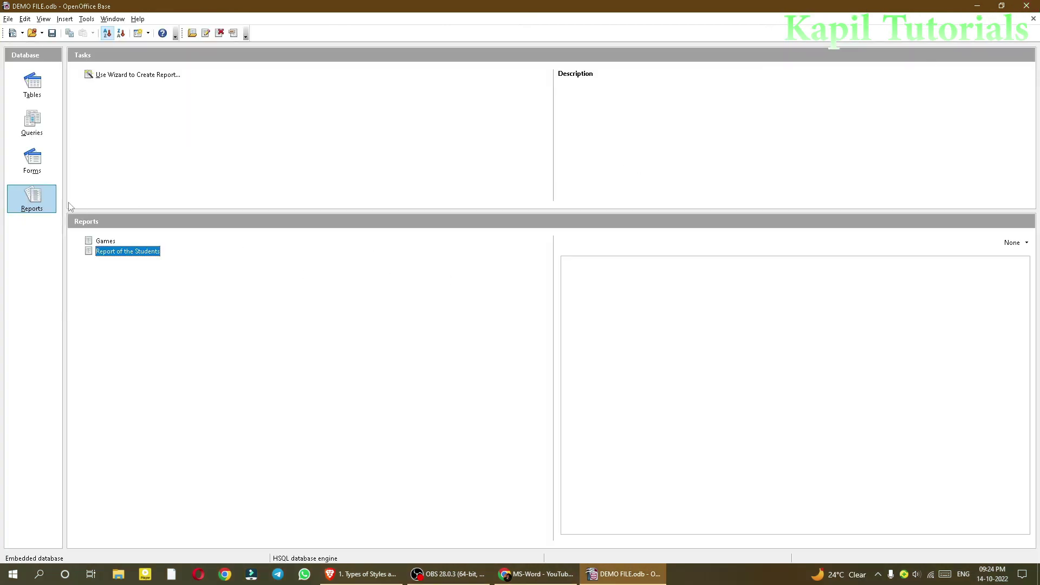
Step: In the ITSKILL402 table, set the MARKS of the record with ROLLNO 1 to 100, save the record and close the table
left_click(34, 87)
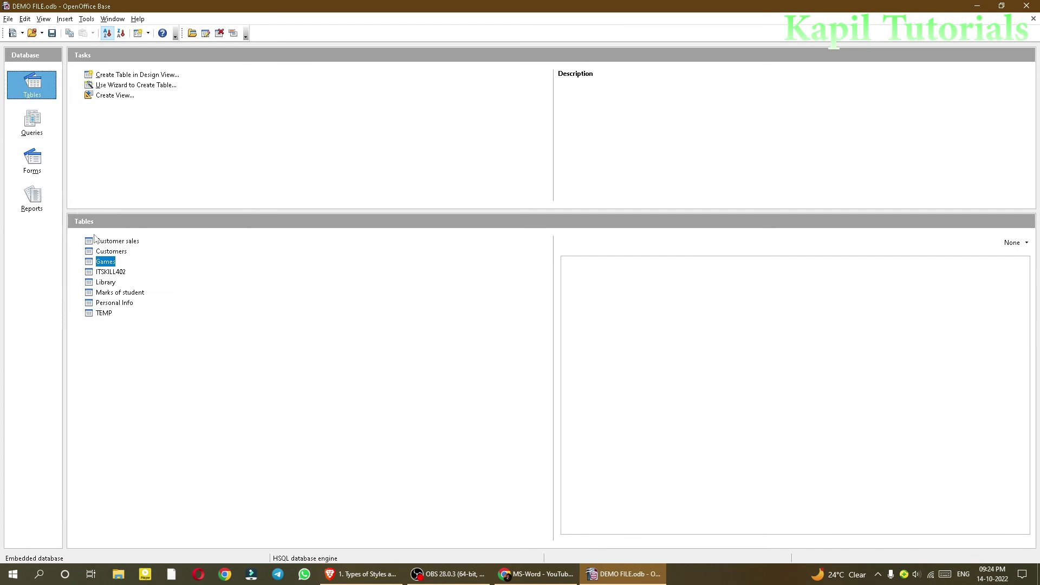
double_click(112, 273)
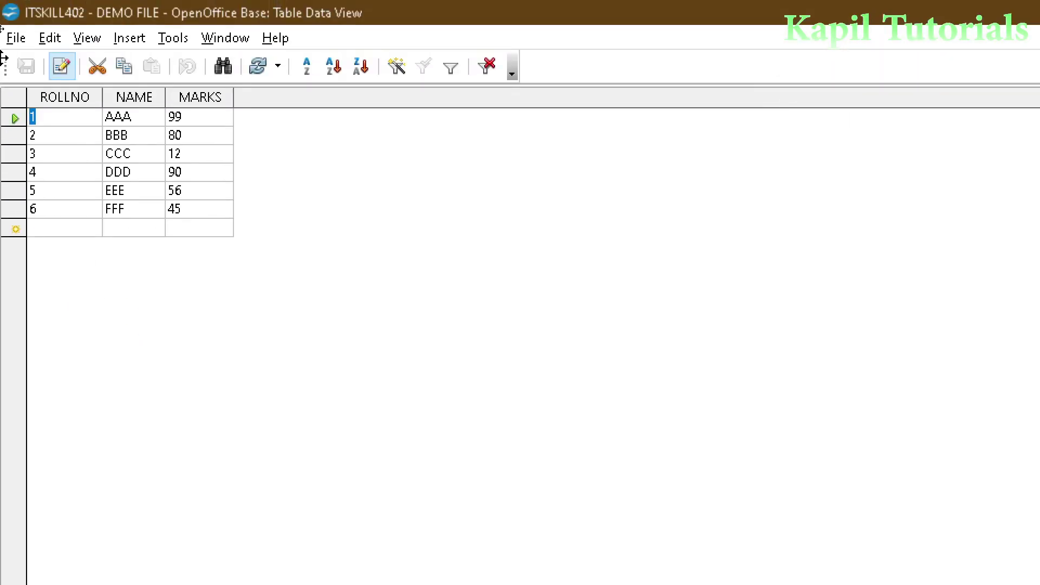
left_click(194, 117)
type("100")
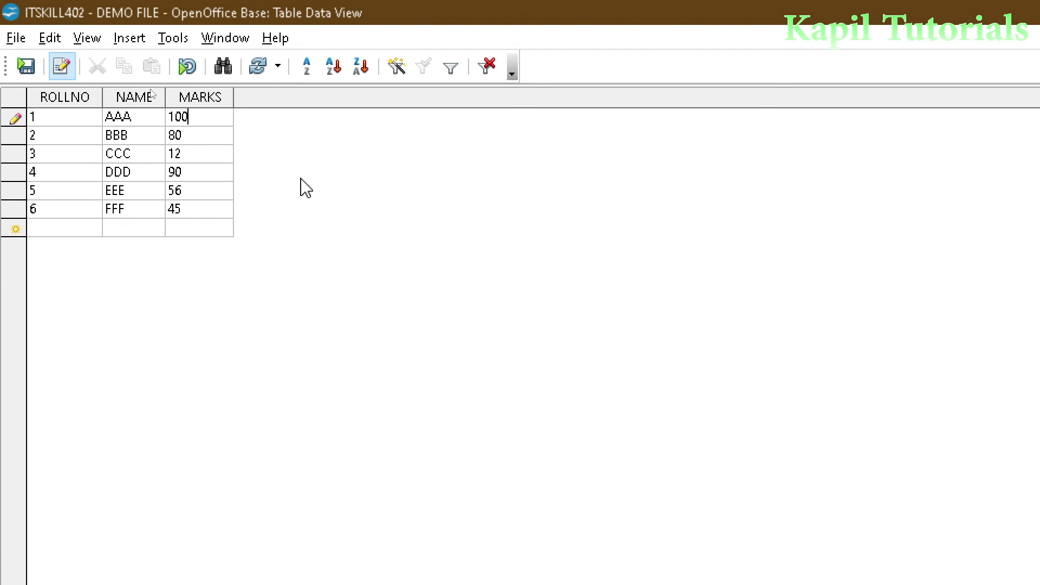
left_click(27, 68)
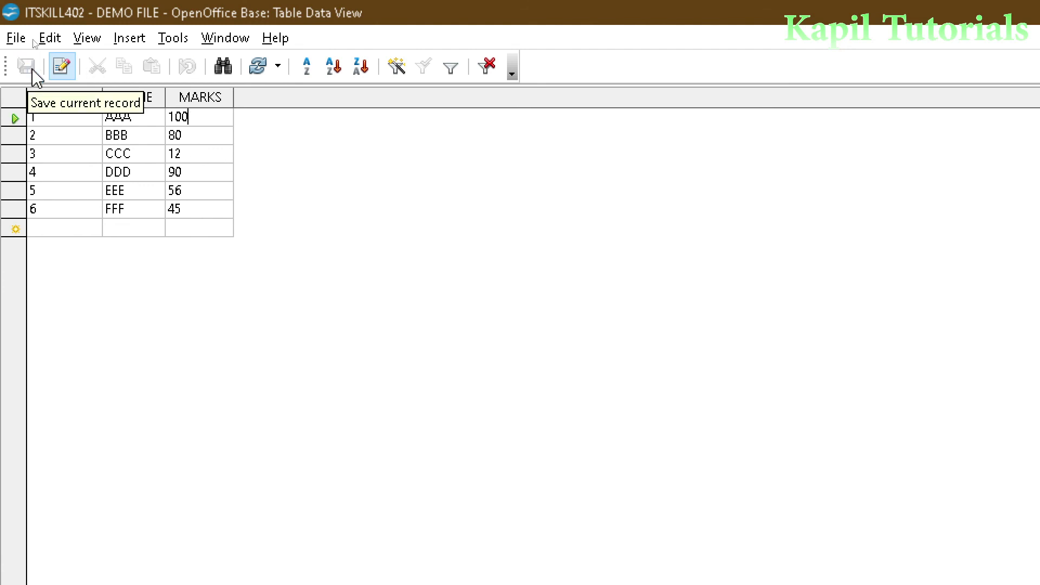
left_click(1026, 5)
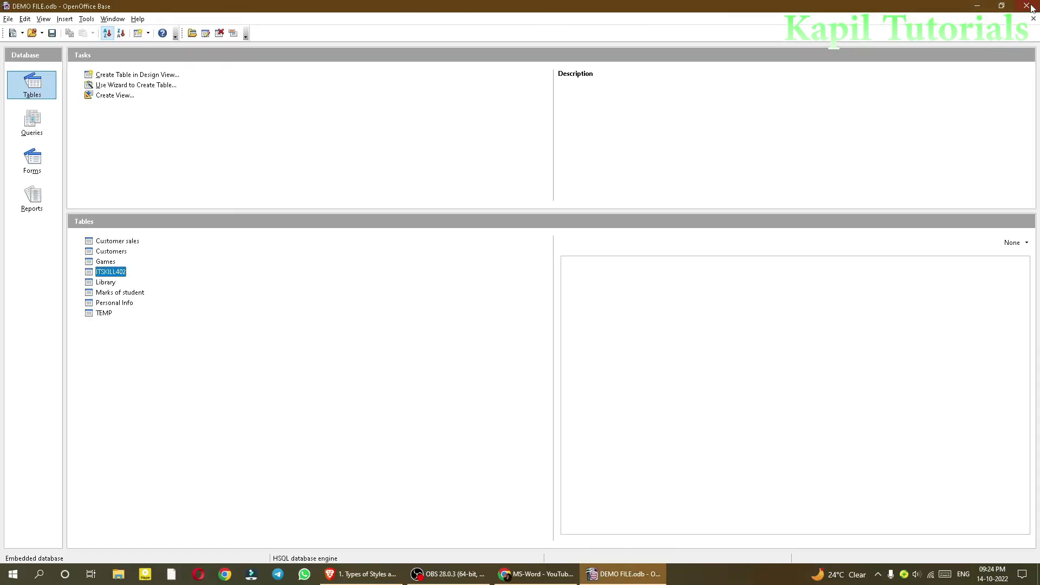
Step: Reopen Report of the Students from the saved reports to check the data it draws from the table
left_click(26, 196)
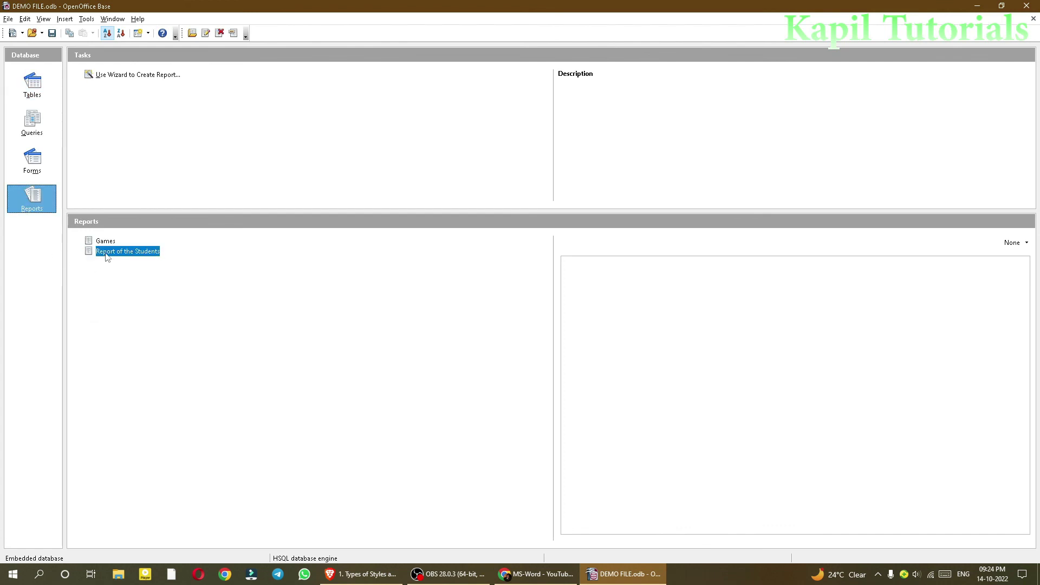
double_click(107, 253)
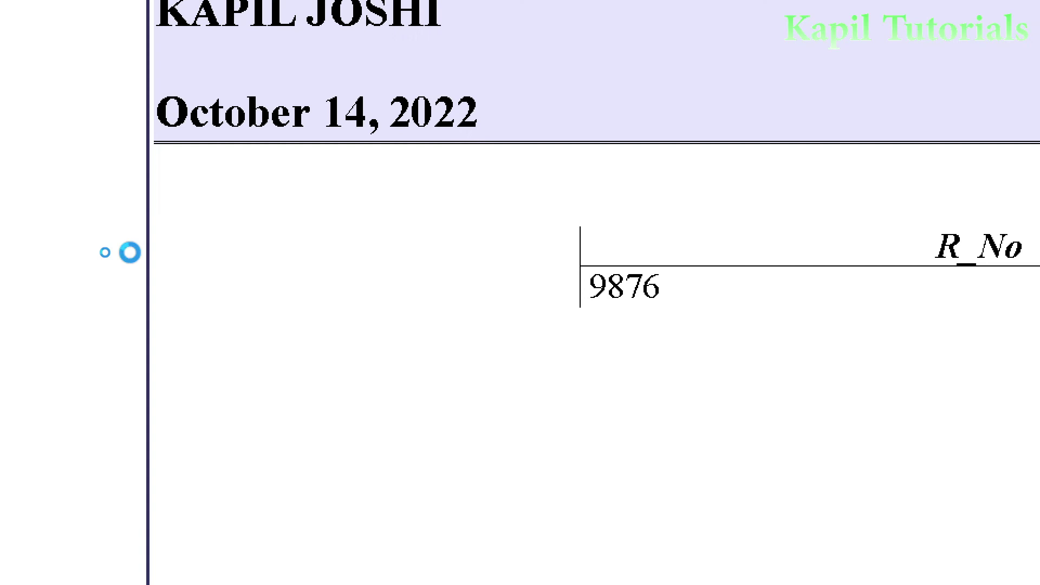